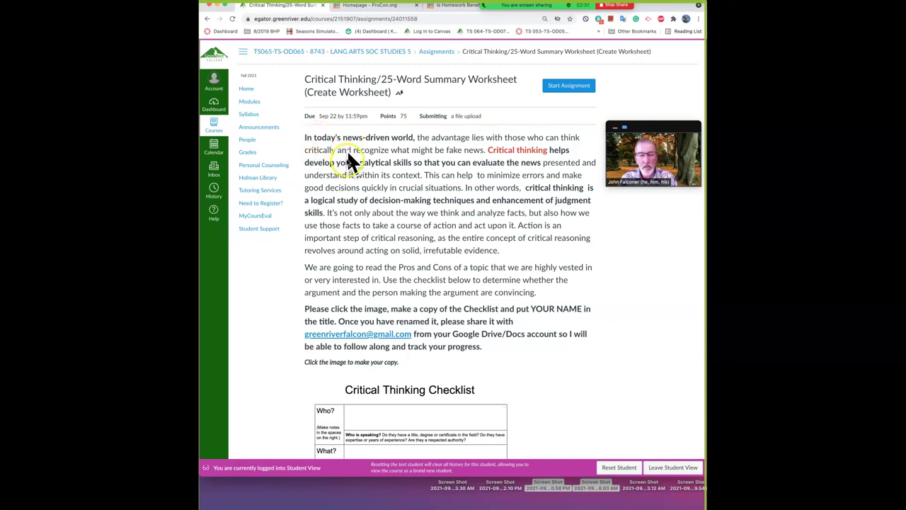
On the ProCon.org homepage, open the Homework topic listed under Education.
click(361, 9)
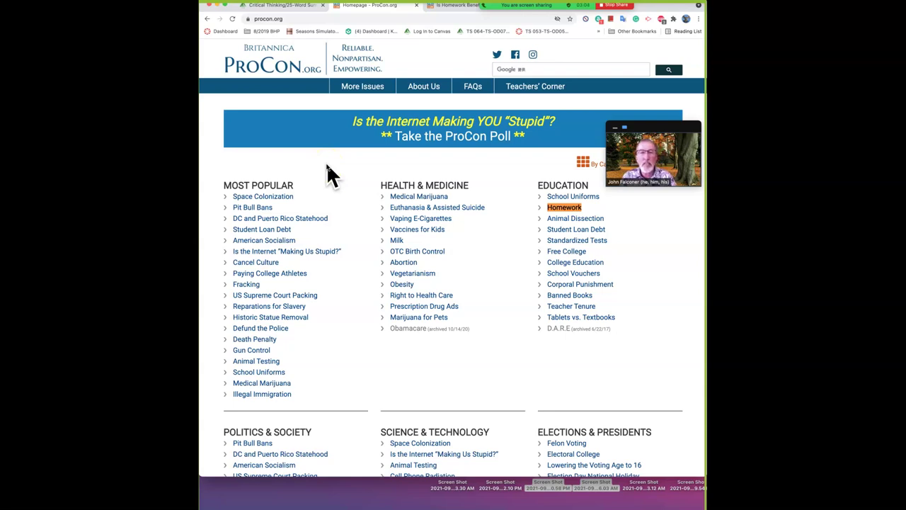
click(567, 210)
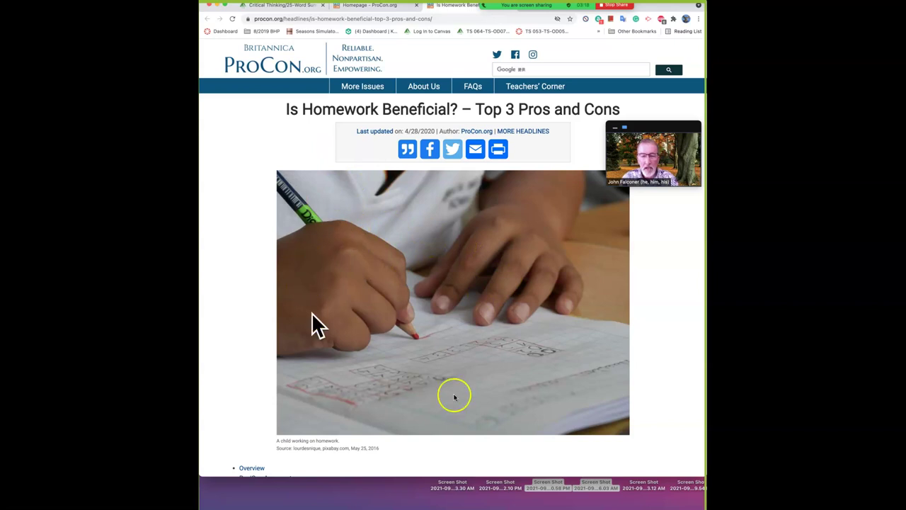
Scroll down the homework article to the Pro 1 box and select its entire argument.
scroll(439, 279, down, 5)
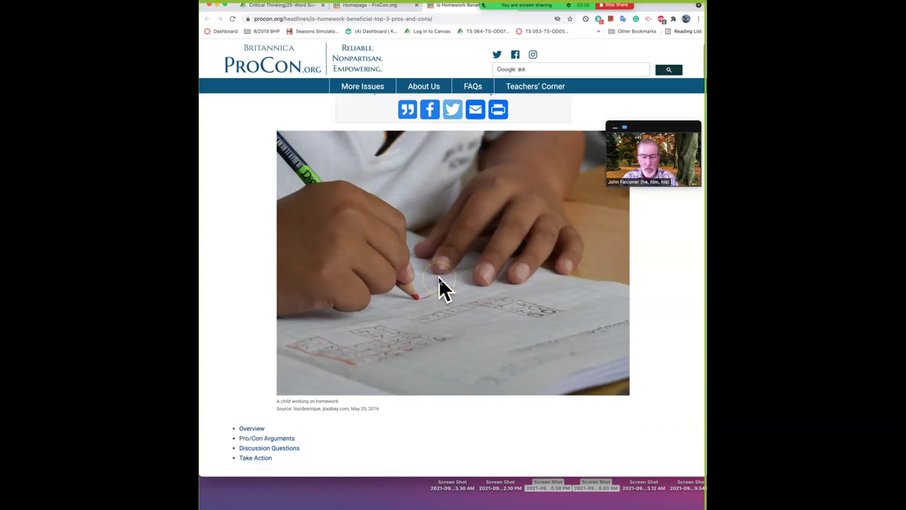
scroll(438, 281, down, 2)
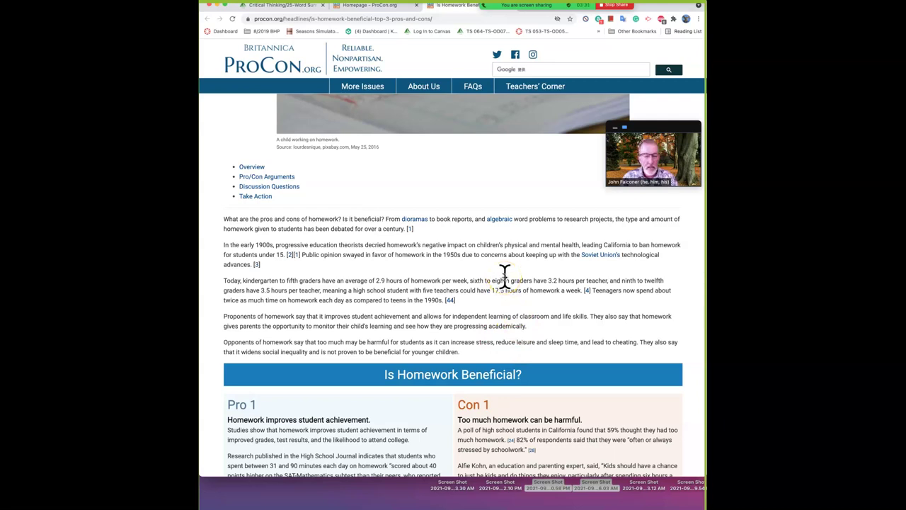
scroll(504, 276, down, 5)
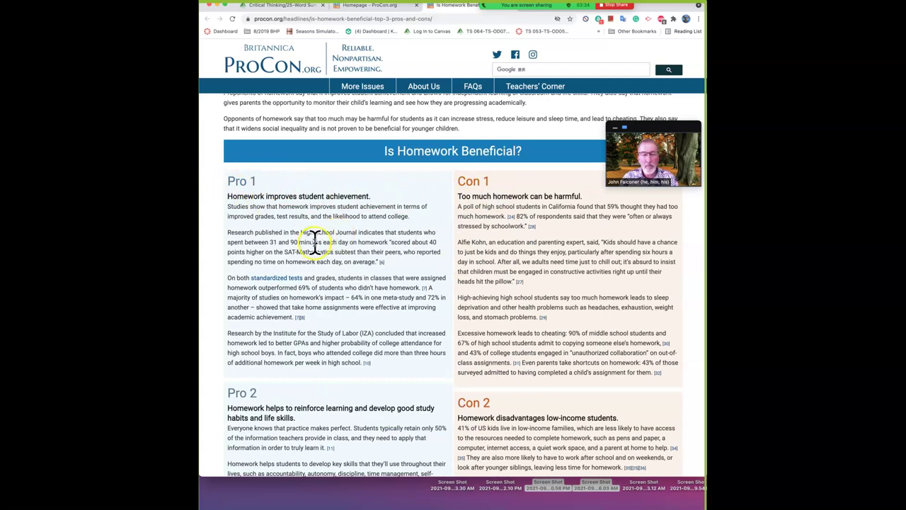
scroll(315, 241, down, 8)
scroll(314, 241, up, 10)
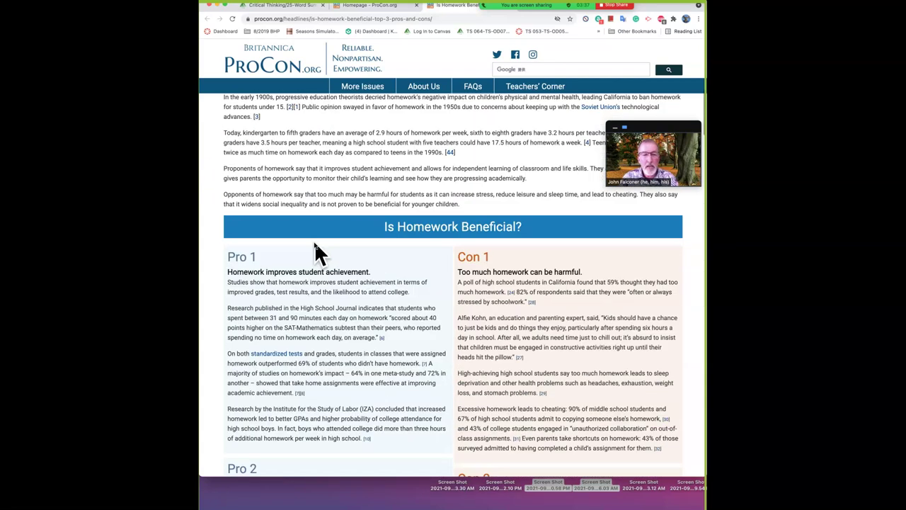
scroll(317, 248, down, 3)
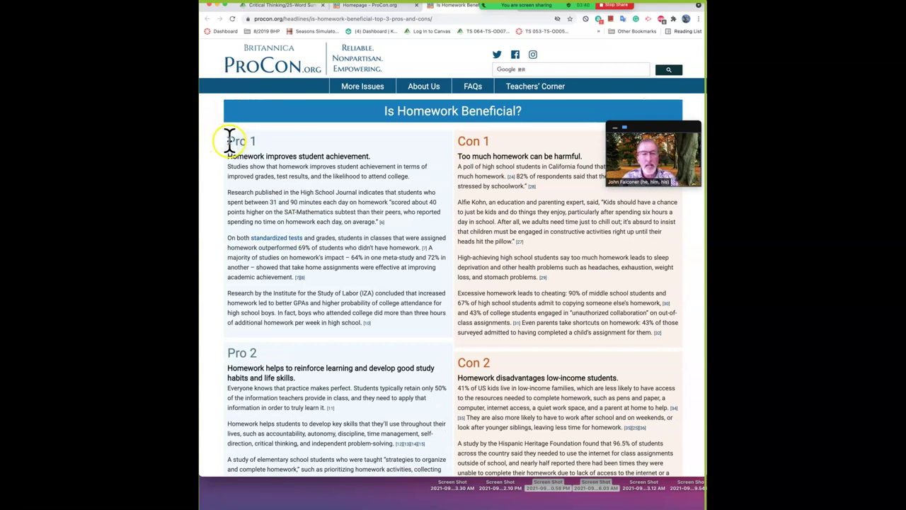
drag(229, 140, 411, 332)
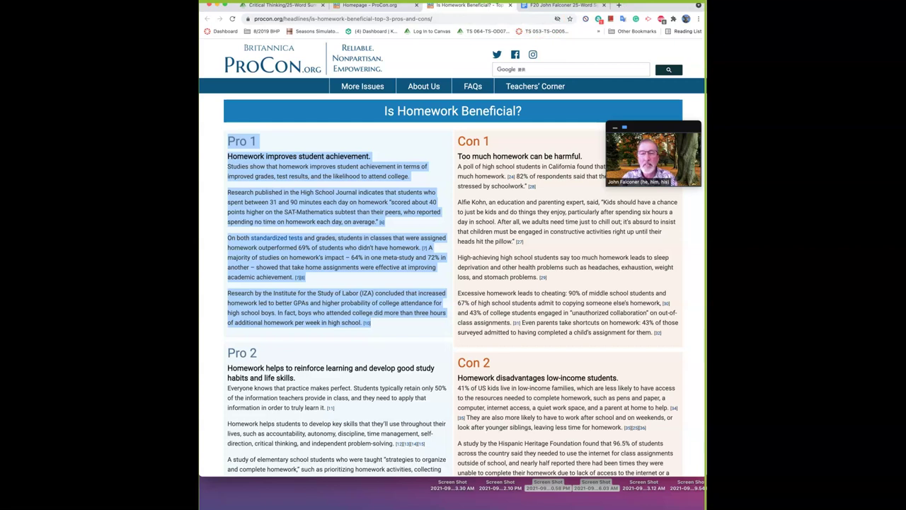
Go back to the Canvas assignment page and scroll down toward the Critical Thinking Checklist link.
click(287, 6)
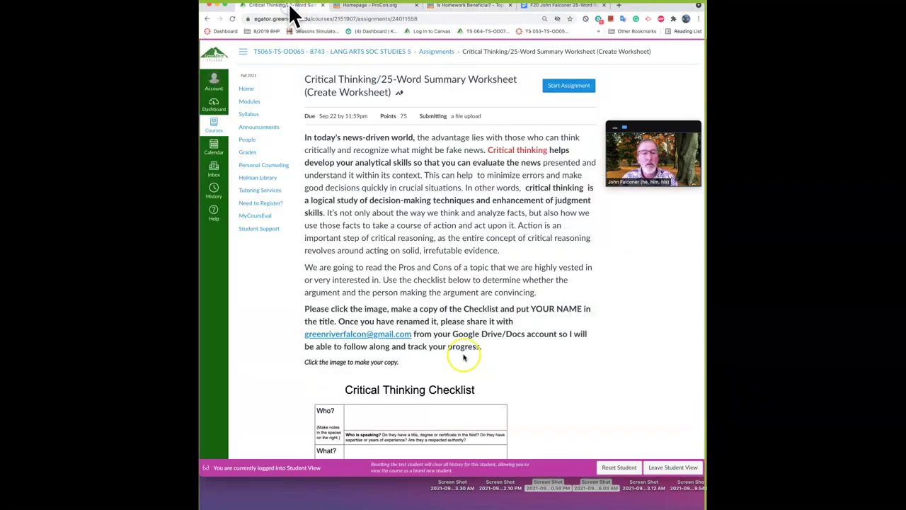
scroll(461, 322, down, 2)
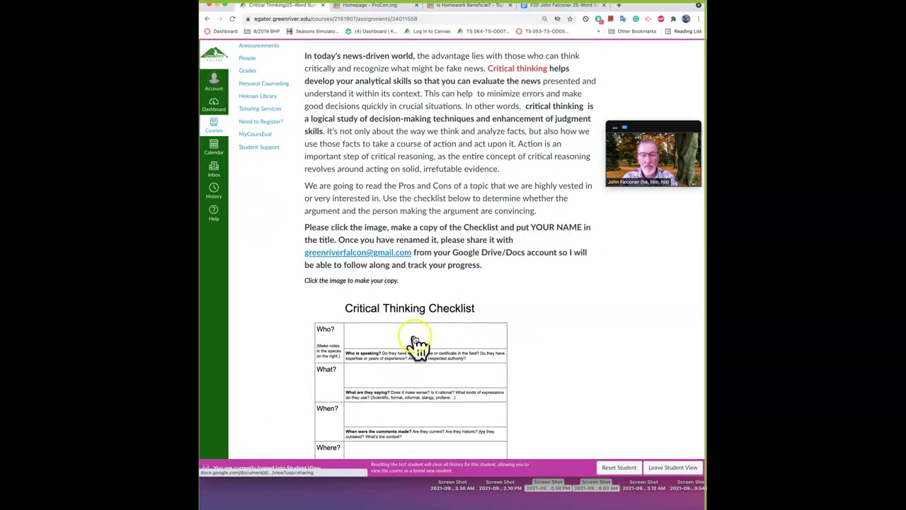
scroll(418, 343, down, 3)
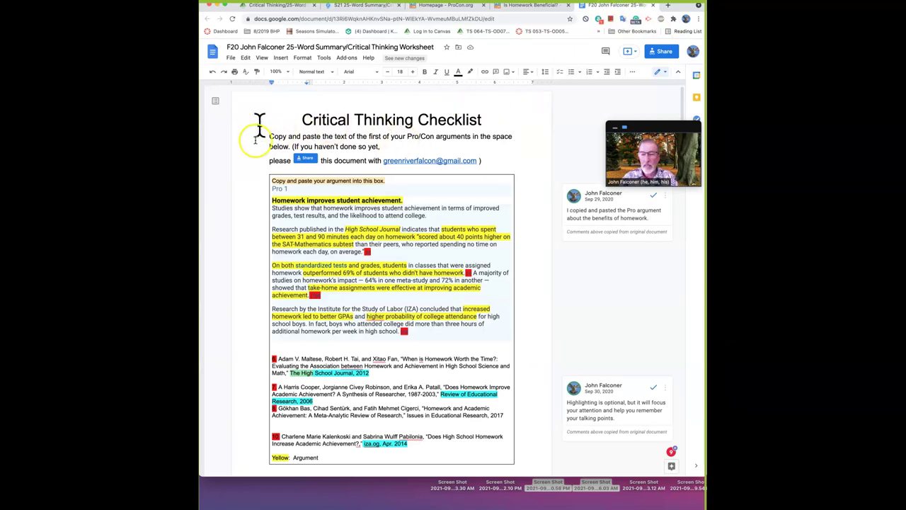
scroll(238, 171, down, 1)
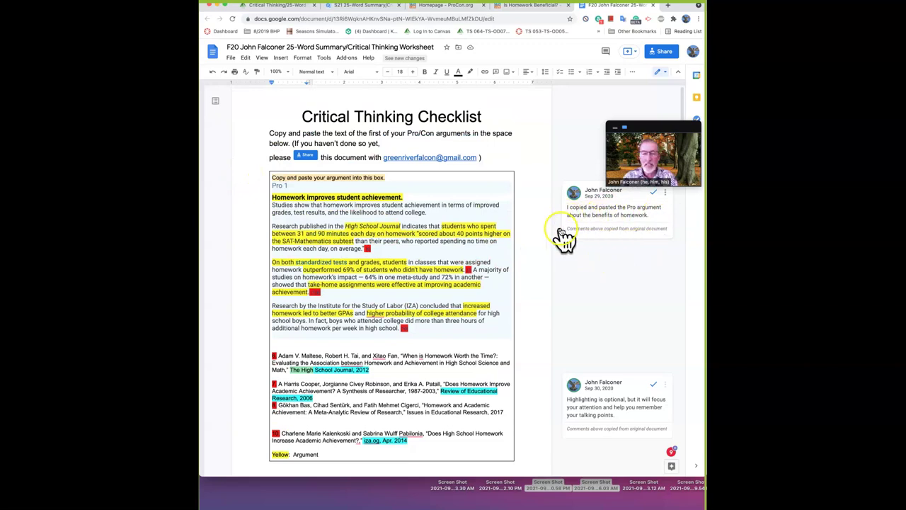
scroll(438, 226, down, 2)
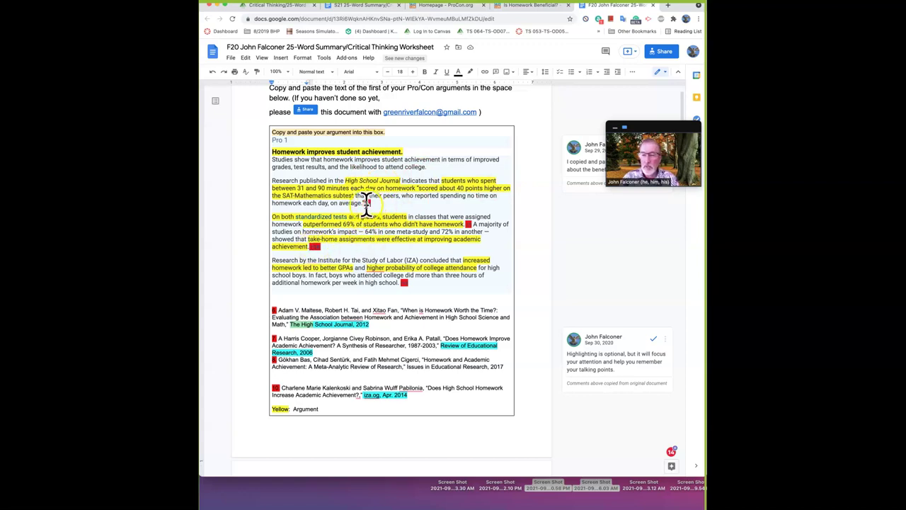
Follow a red citation's link to its ProCon source page, then return to the worksheet.
click(366, 204)
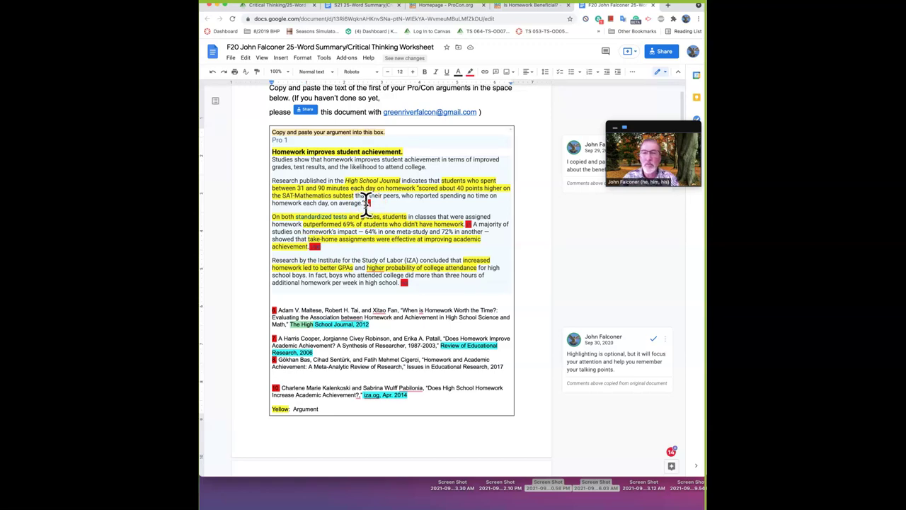
click(366, 203)
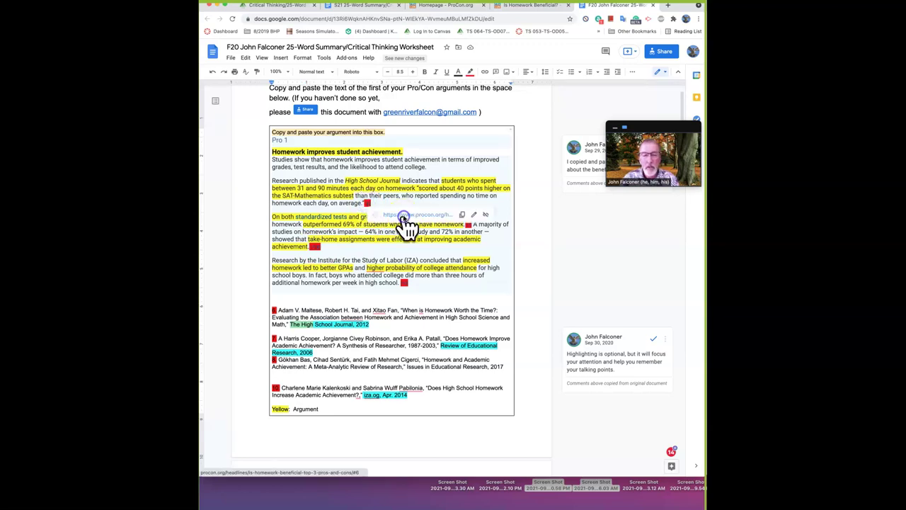
click(402, 216)
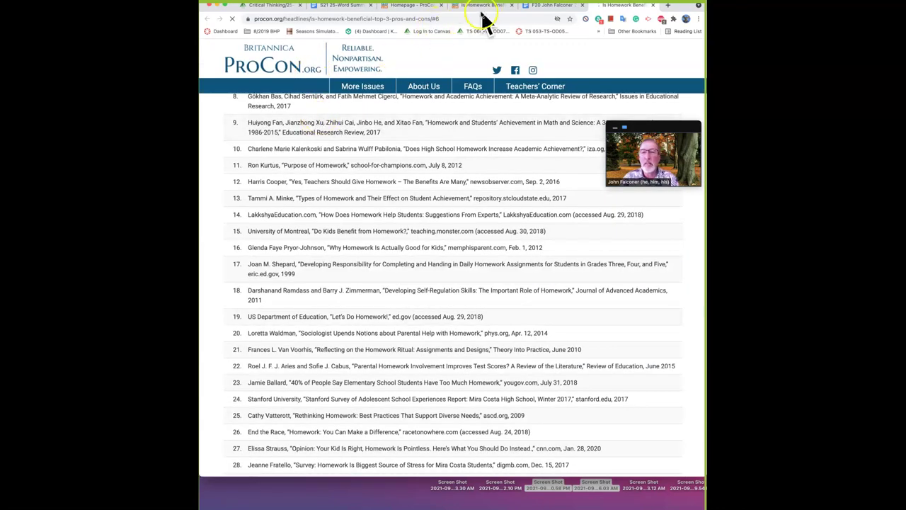
click(544, 7)
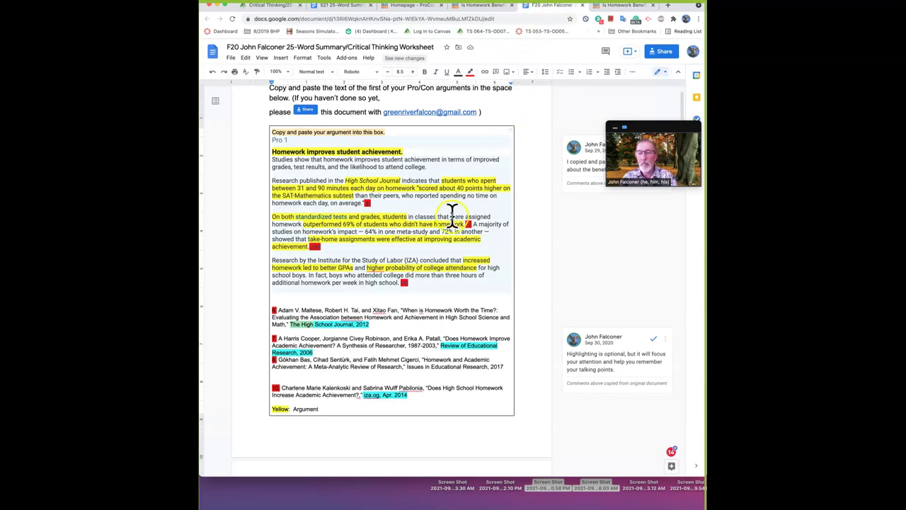
drag(659, 127, 595, 93)
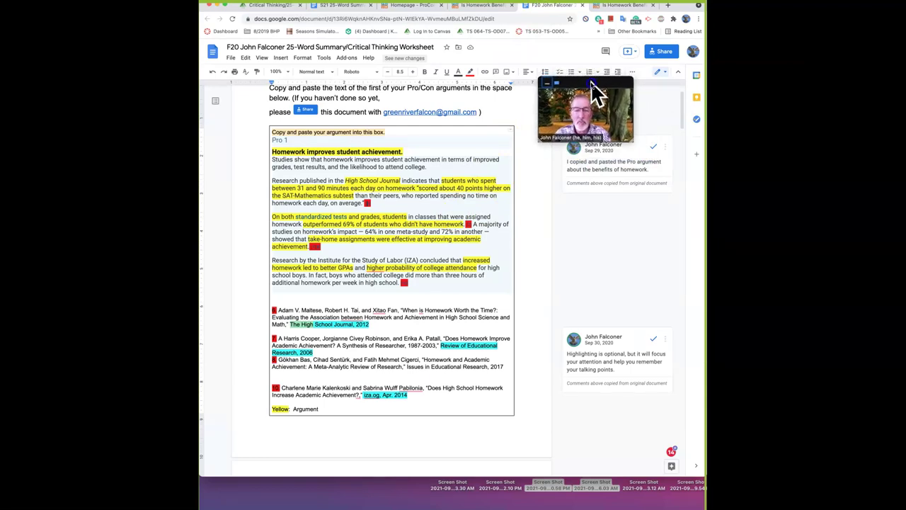
scroll(439, 340, down, 2)
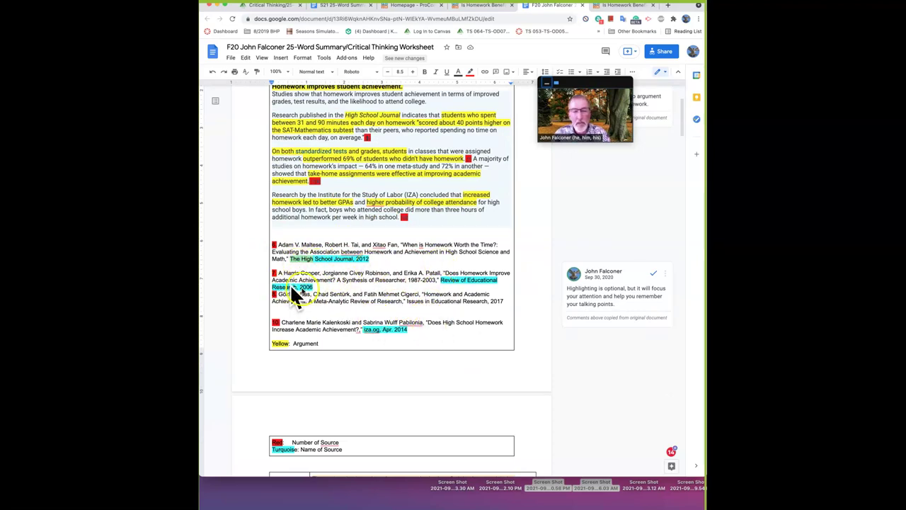
scroll(431, 317, down, 2)
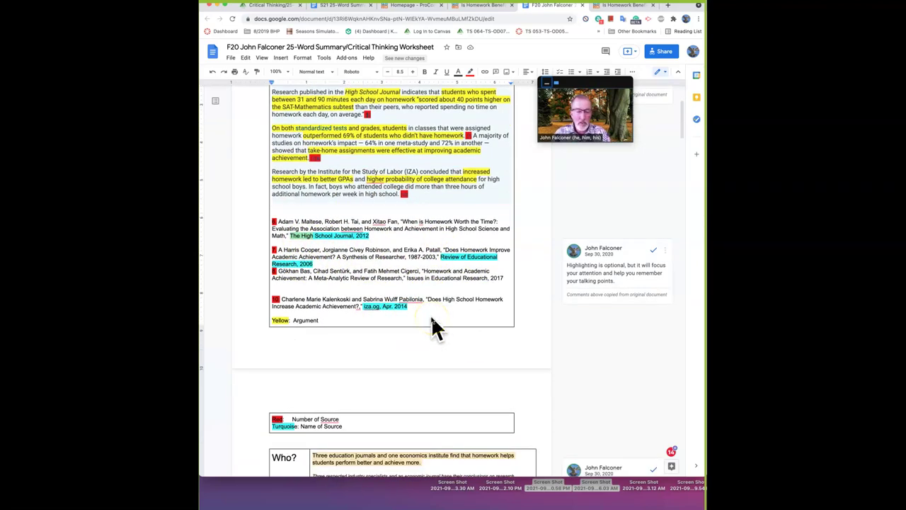
scroll(432, 322, down, 7)
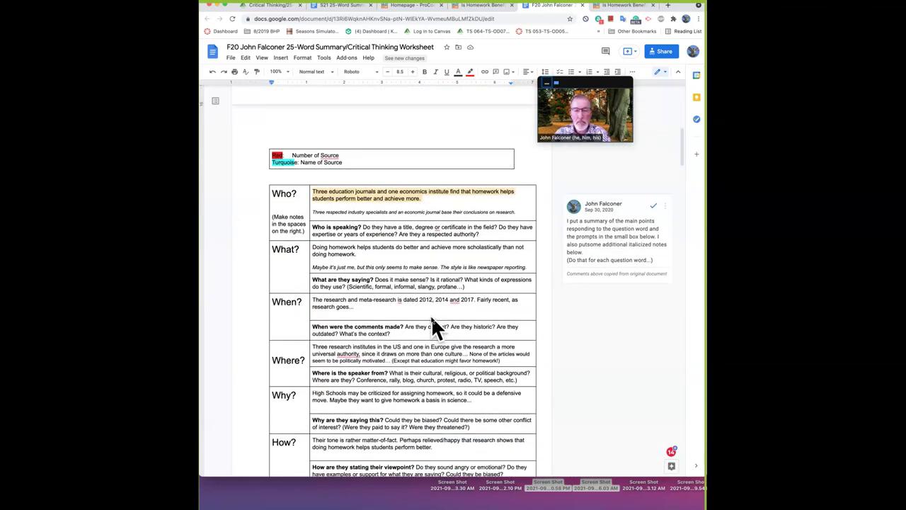
scroll(431, 315, down, 1)
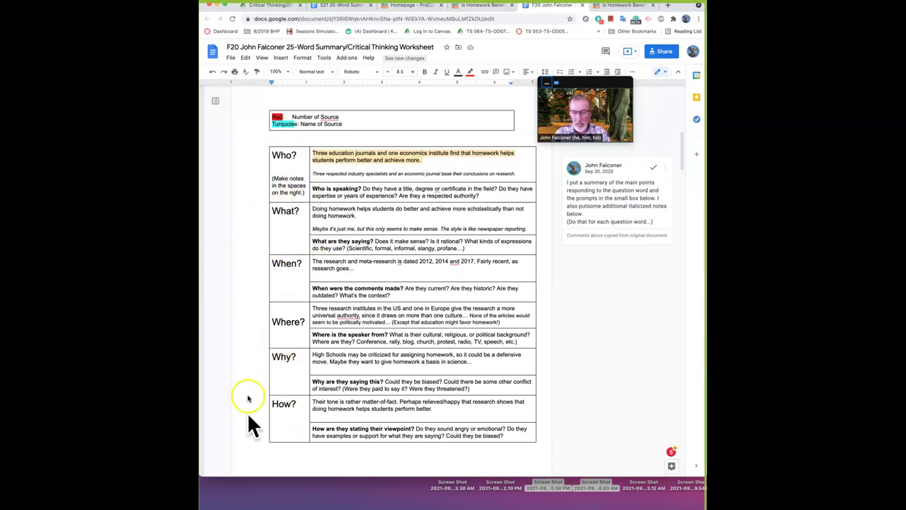
Select the 'Who is speaking?' prompt text in the Who? row.
click(313, 188)
drag(317, 190, 489, 196)
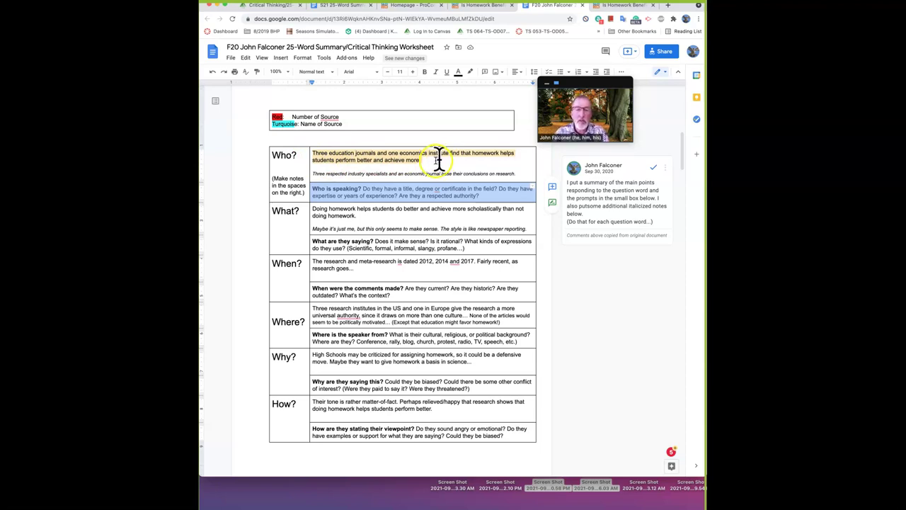
click(421, 172)
scroll(425, 166, up, 10)
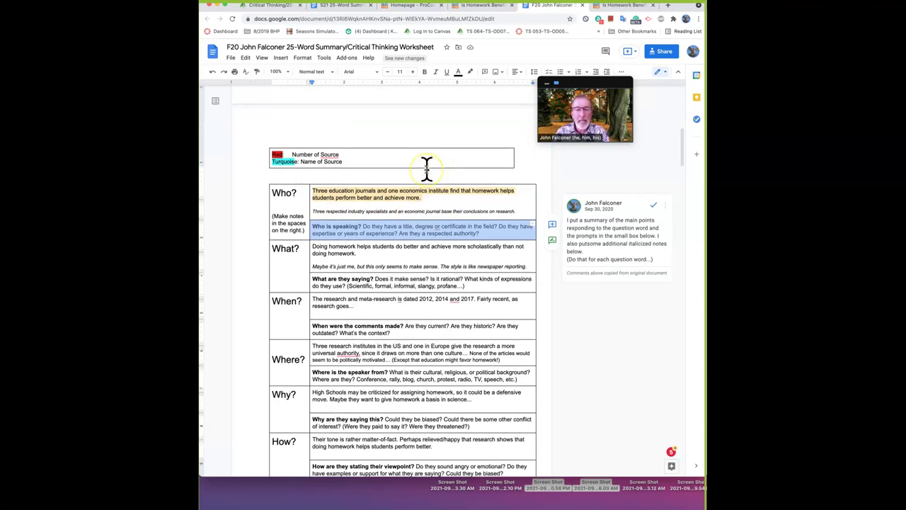
scroll(426, 167, up, 2)
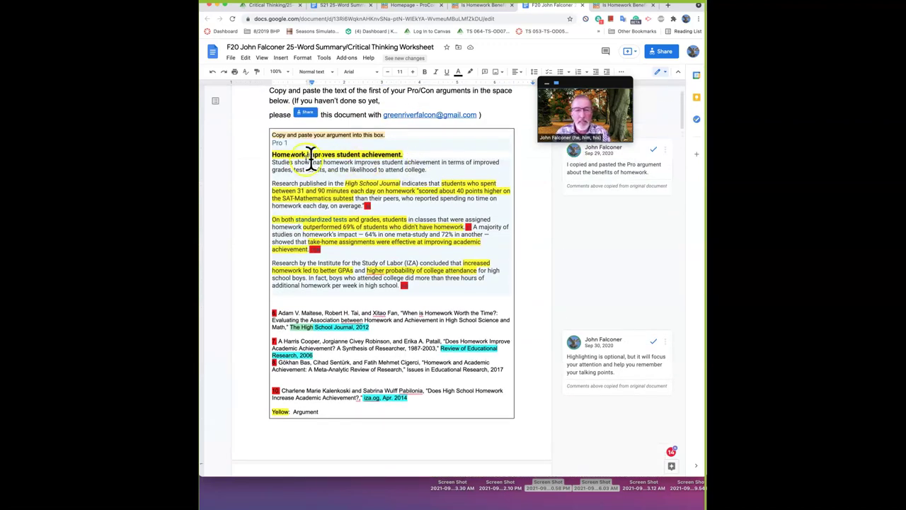
click(350, 113)
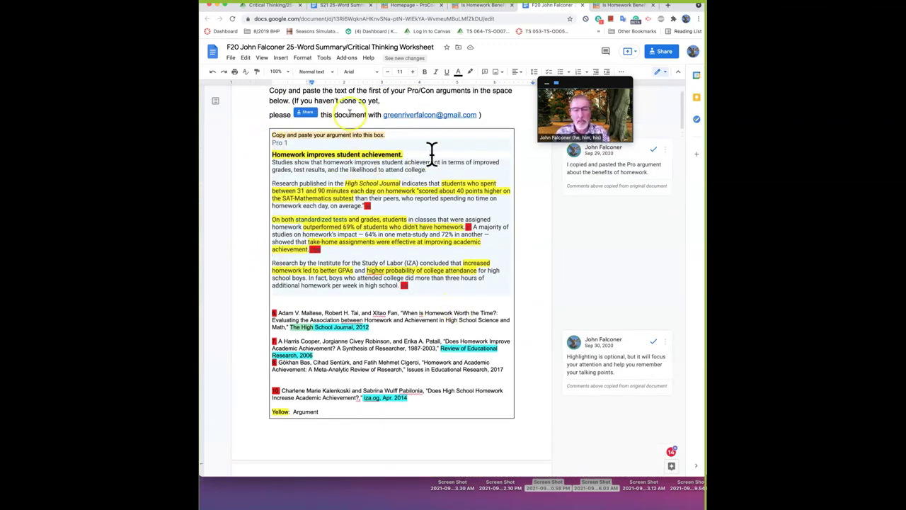
click(374, 248)
click(445, 319)
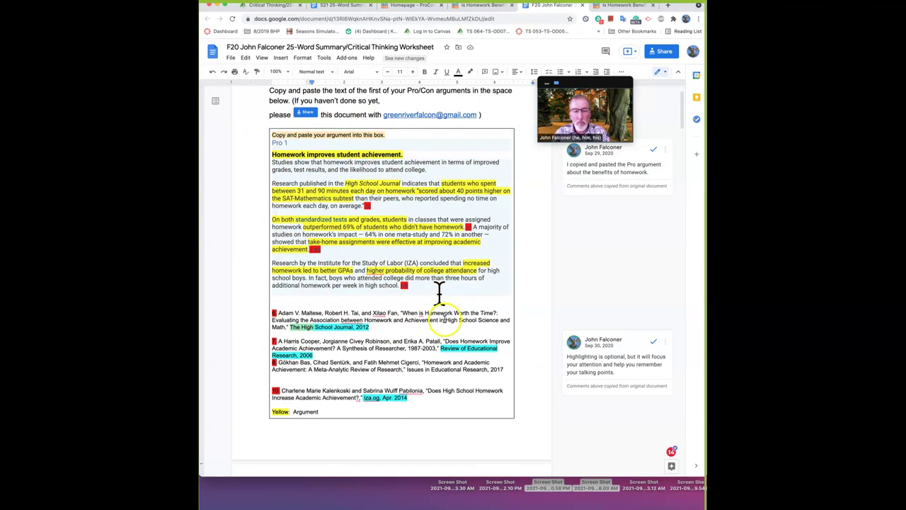
scroll(442, 305, down, 5)
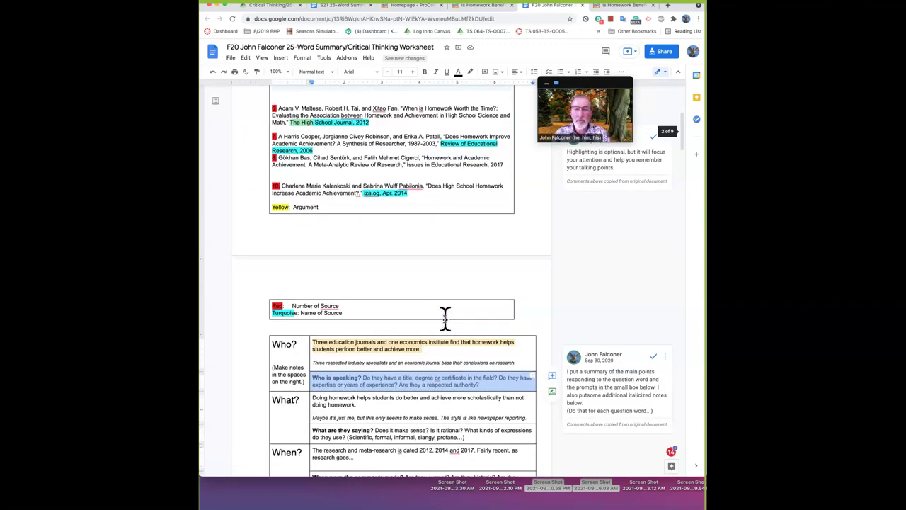
scroll(445, 317, down, 4)
click(414, 203)
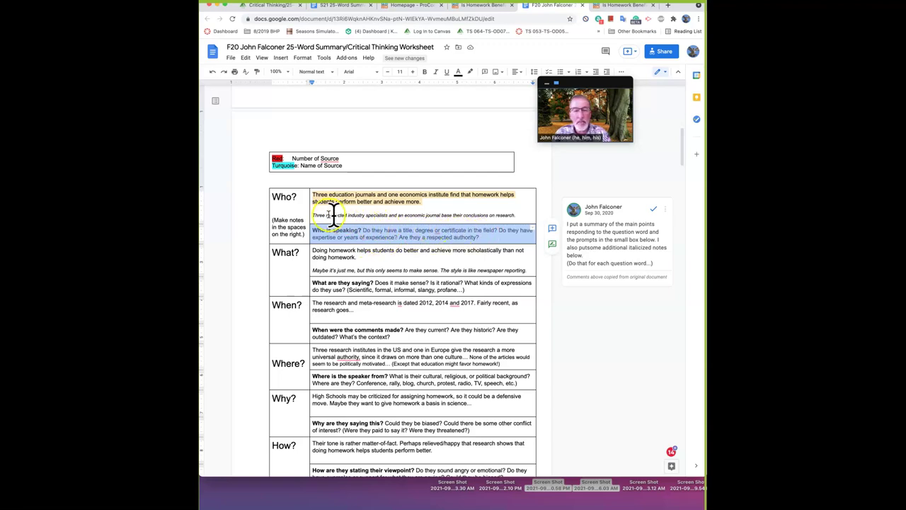
drag(326, 214, 389, 215)
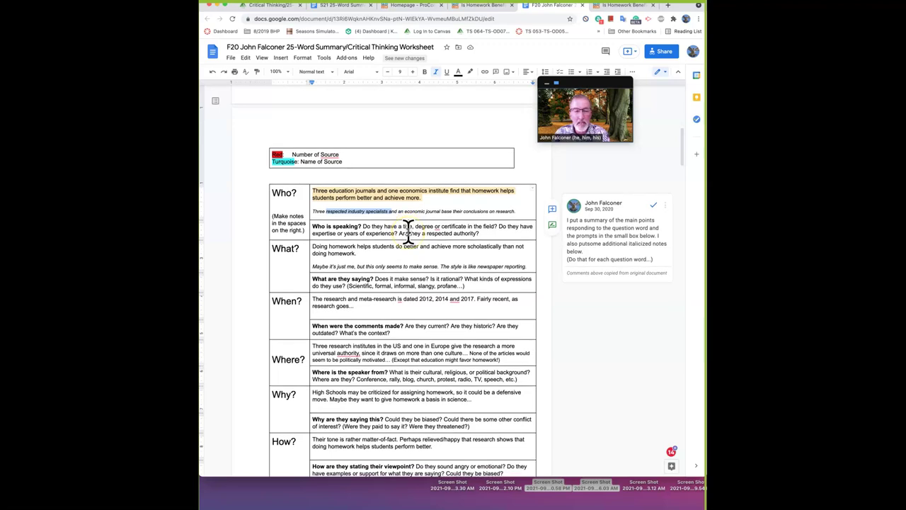
scroll(400, 231, down, 1)
triple_click(313, 252)
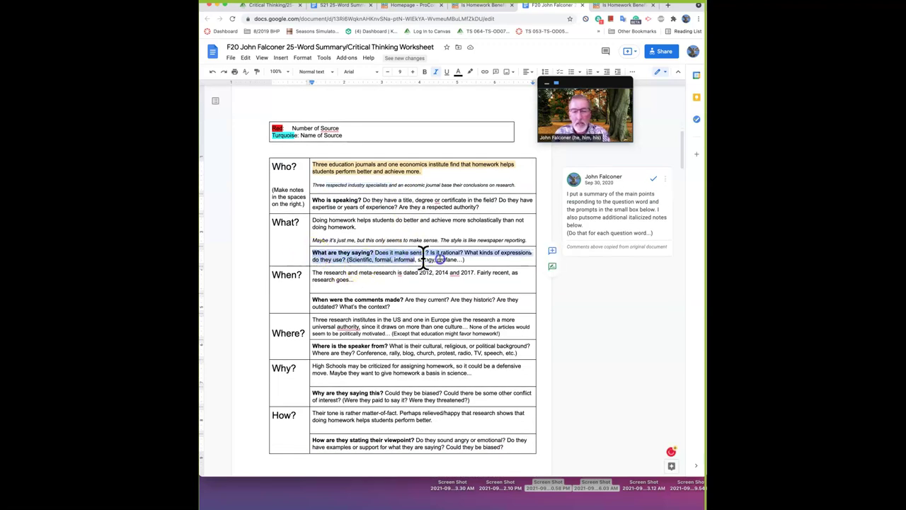
drag(423, 255, 444, 255)
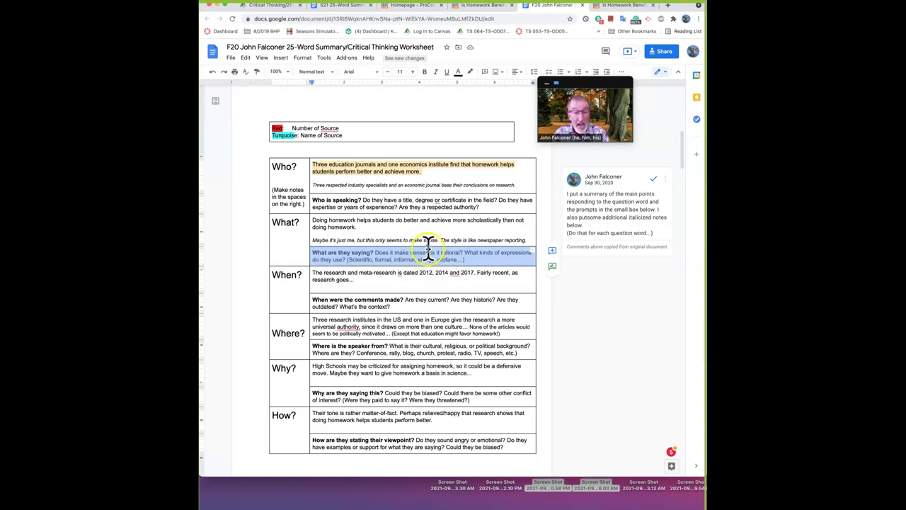
scroll(429, 246, down, 1)
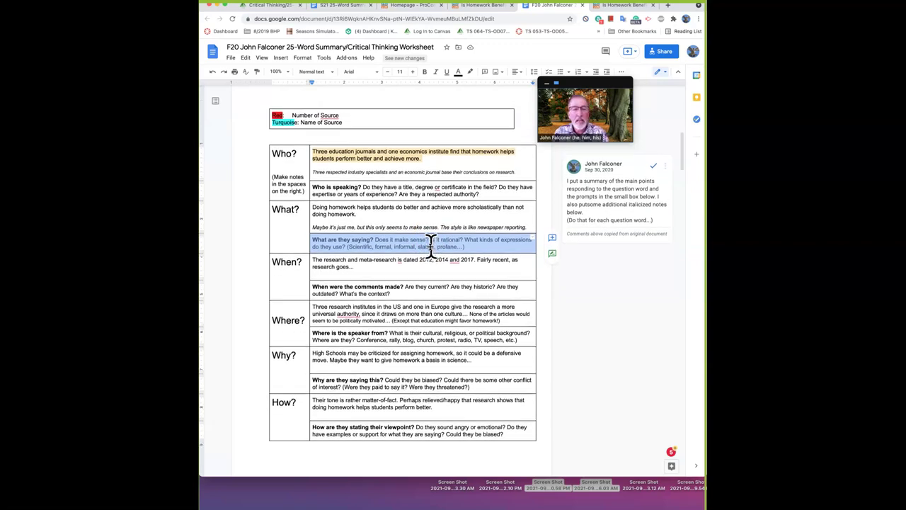
scroll(371, 221, down, 4)
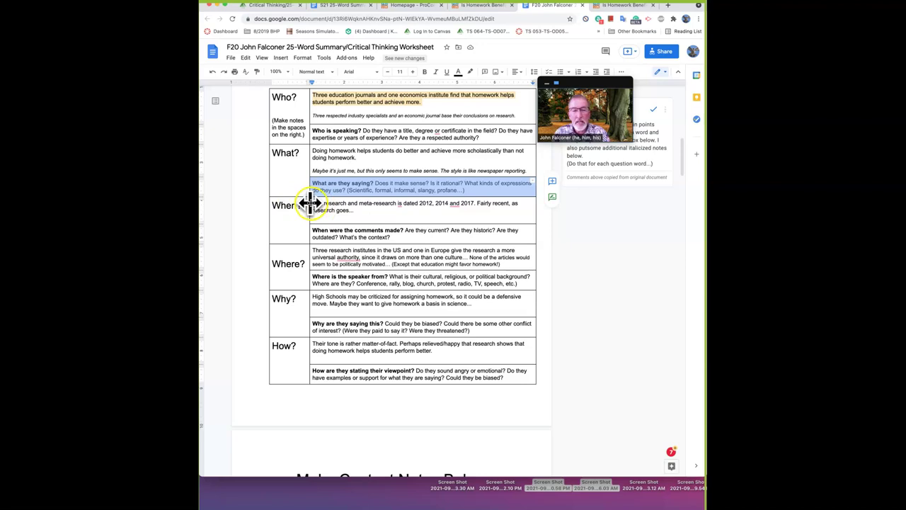
scroll(398, 206, down, 2)
scroll(319, 204, down, 1)
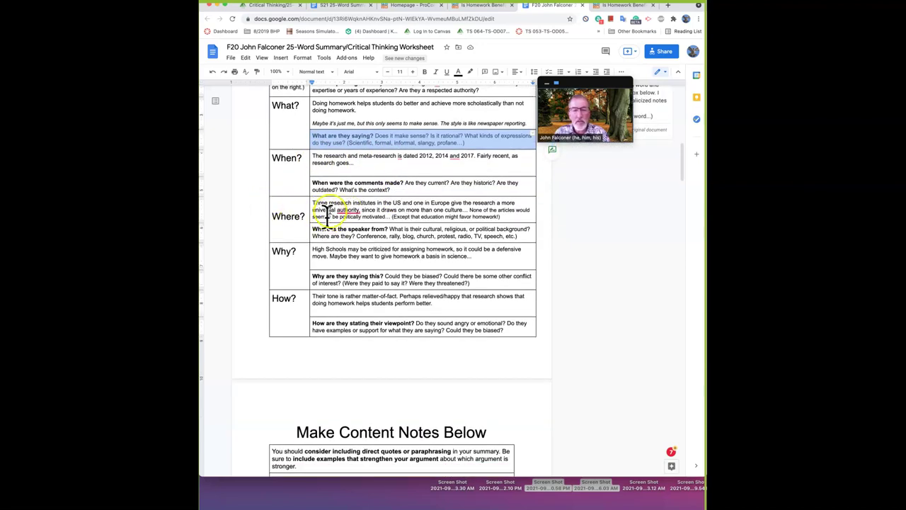
drag(312, 182, 356, 185)
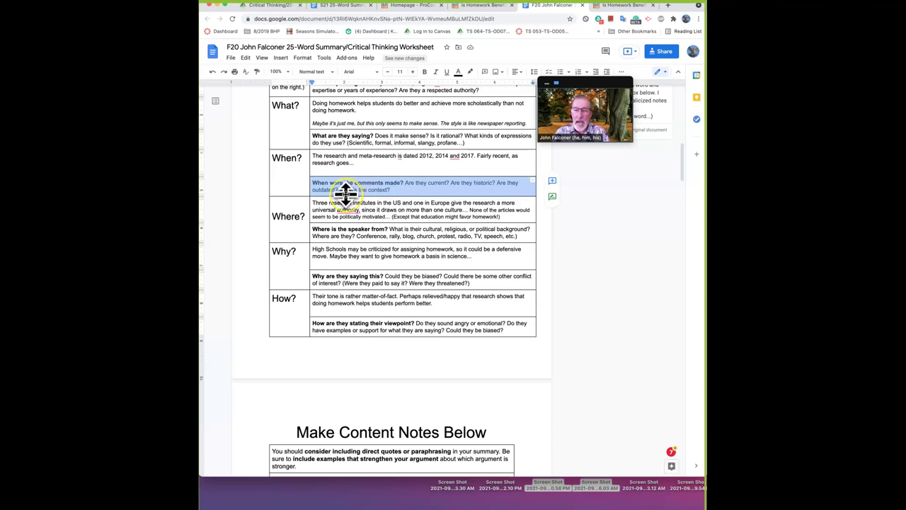
scroll(372, 261, down, 5)
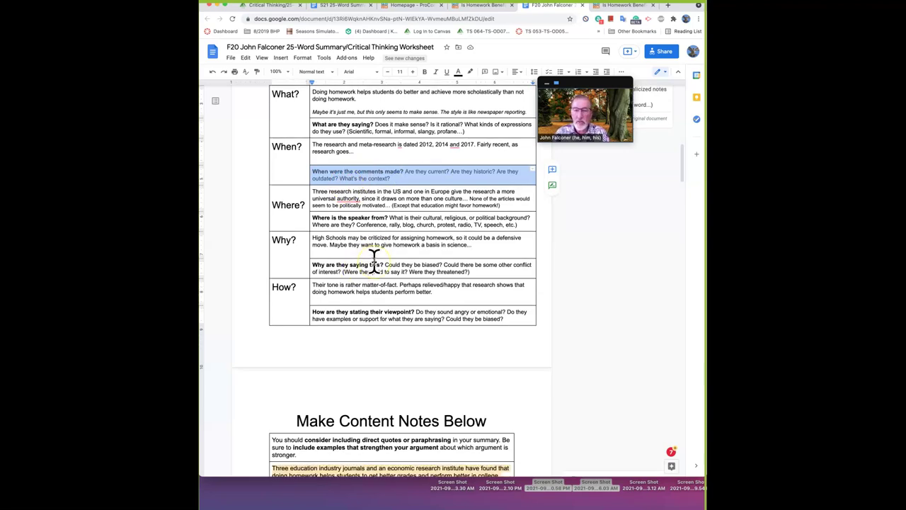
Select the first content note paragraph in the worksheet.
scroll(374, 260, down, 1)
click(273, 225)
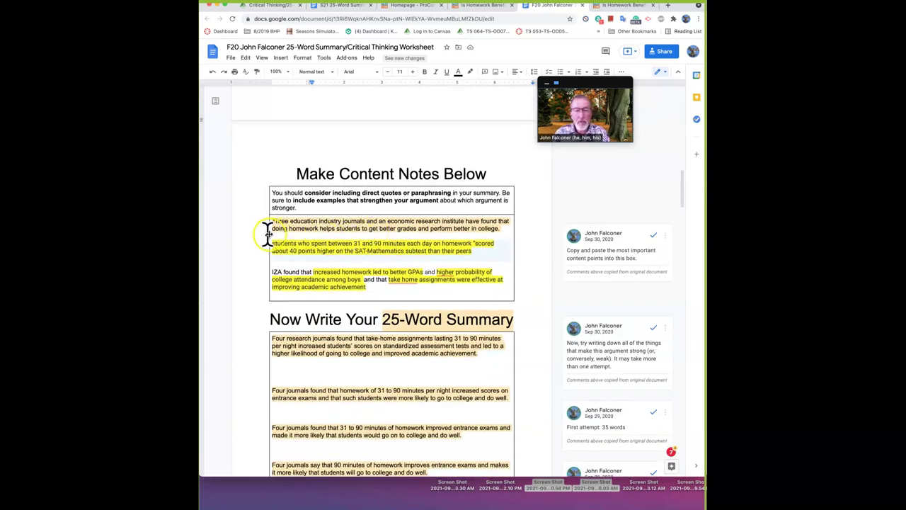
drag(275, 225, 503, 233)
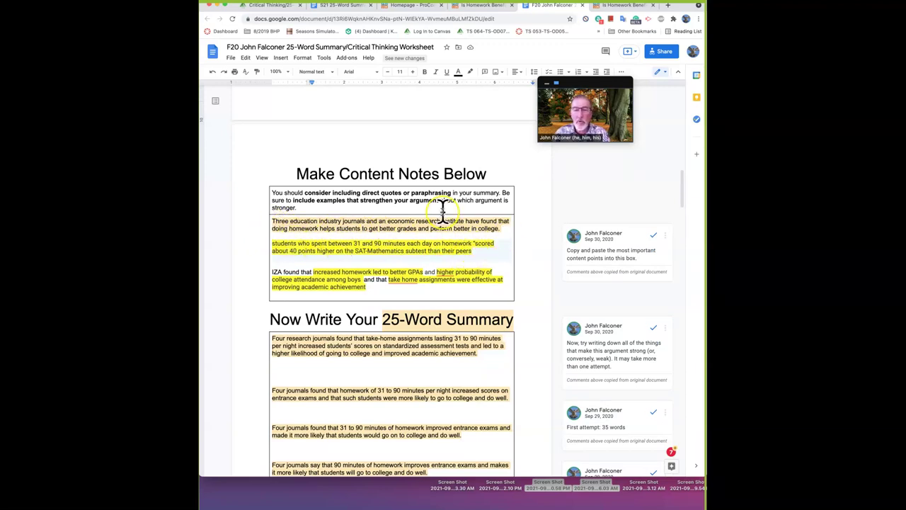
Select the final summary attempt about 90 minutes of homework improving entrance exams.
scroll(441, 208, up, 5)
scroll(442, 209, up, 9)
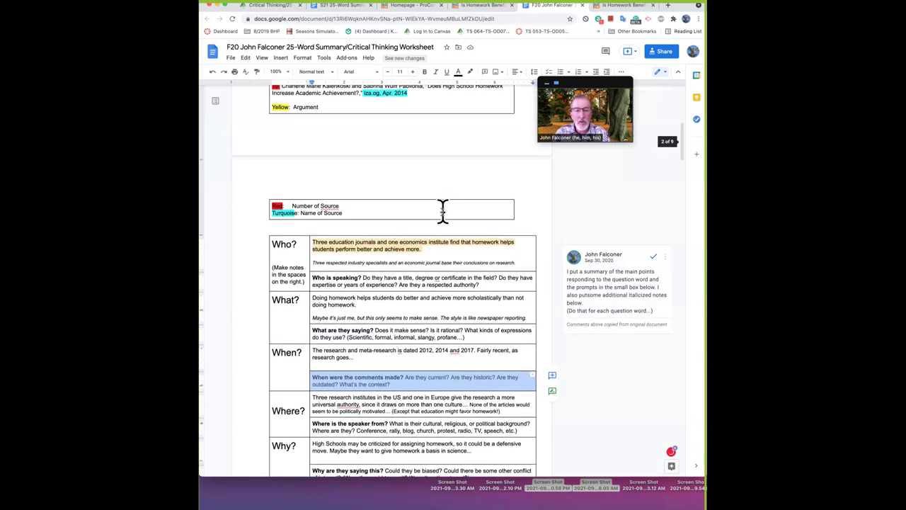
scroll(443, 210, up, 1)
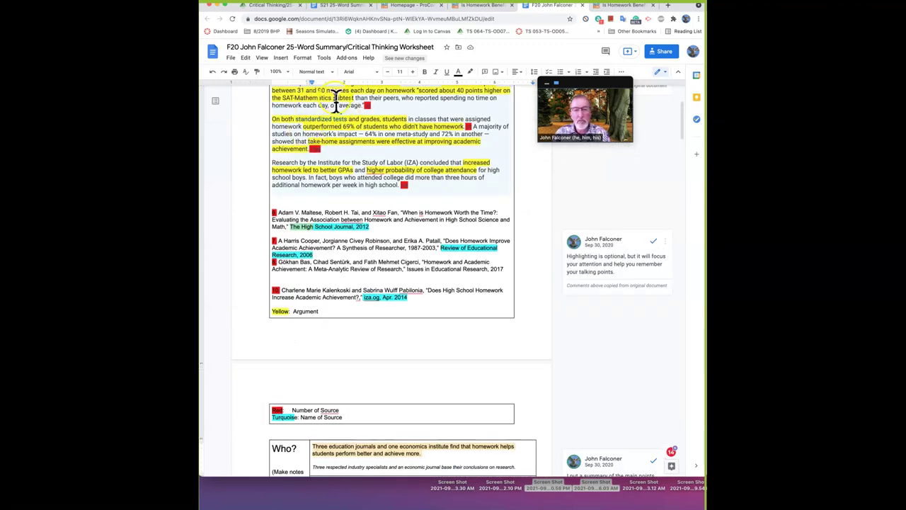
scroll(332, 131, up, 2)
scroll(332, 131, down, 14)
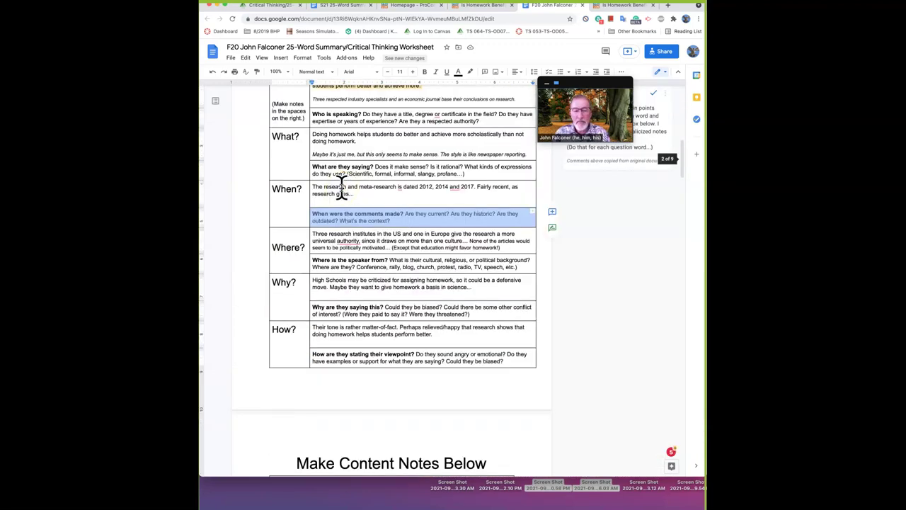
scroll(342, 186, down, 1)
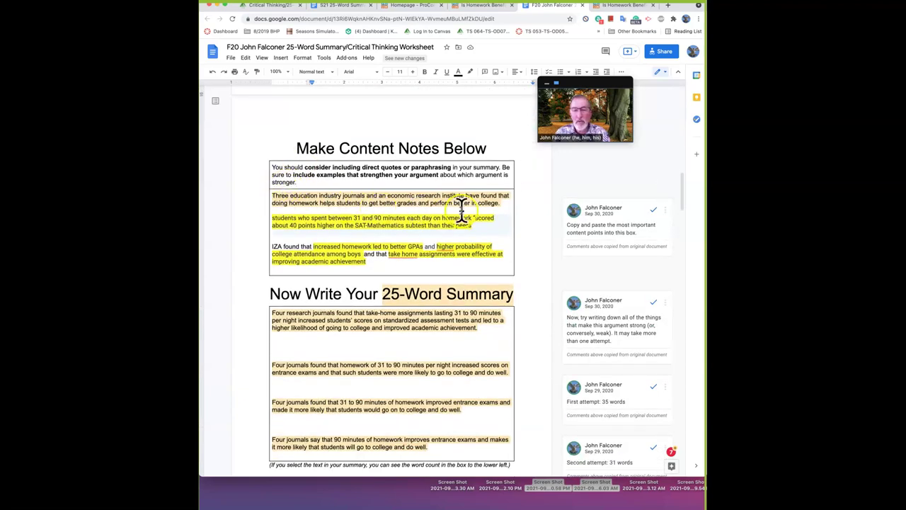
scroll(460, 205, down, 3)
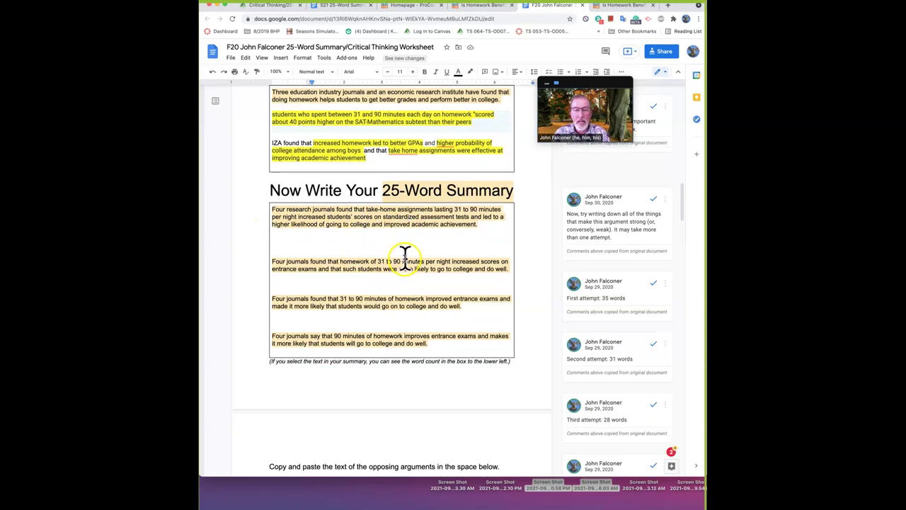
scroll(405, 256, down, 1)
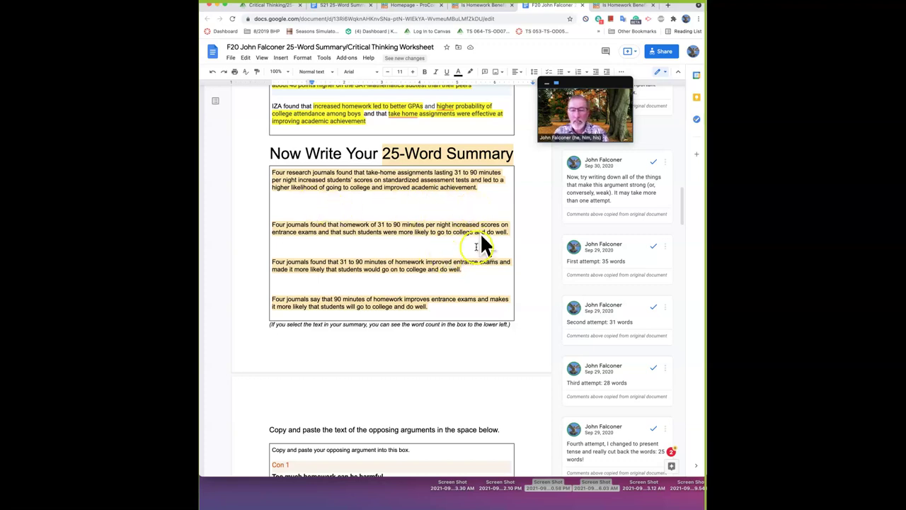
scroll(470, 251, down, 3)
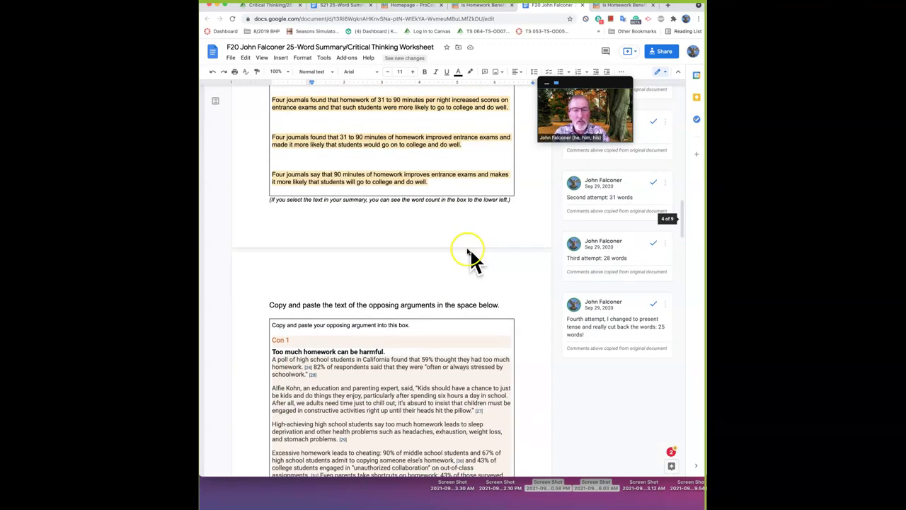
drag(272, 174, 431, 185)
scroll(453, 245, up, 3)
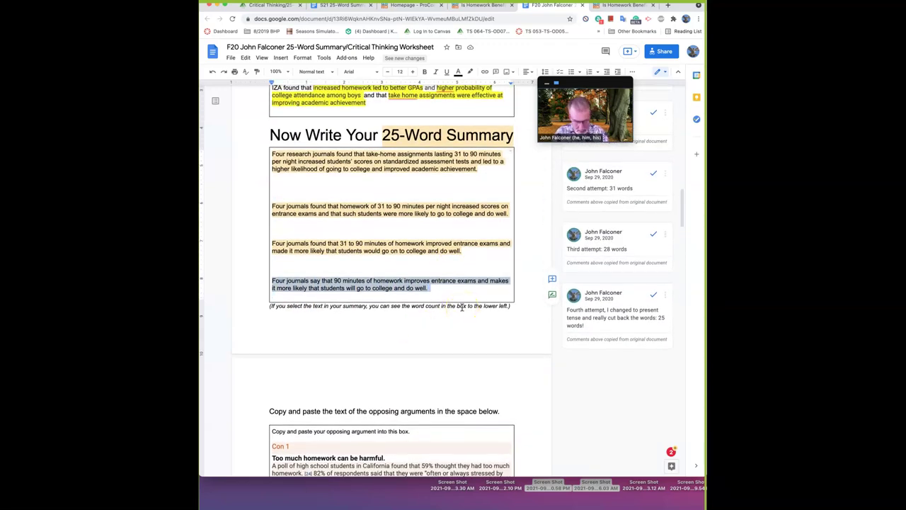
key(super+shift+c)
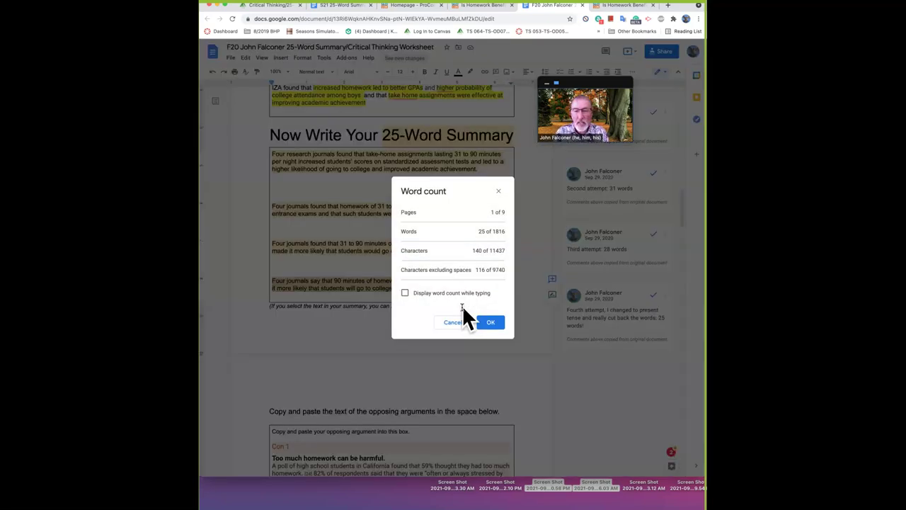
key(Escape)
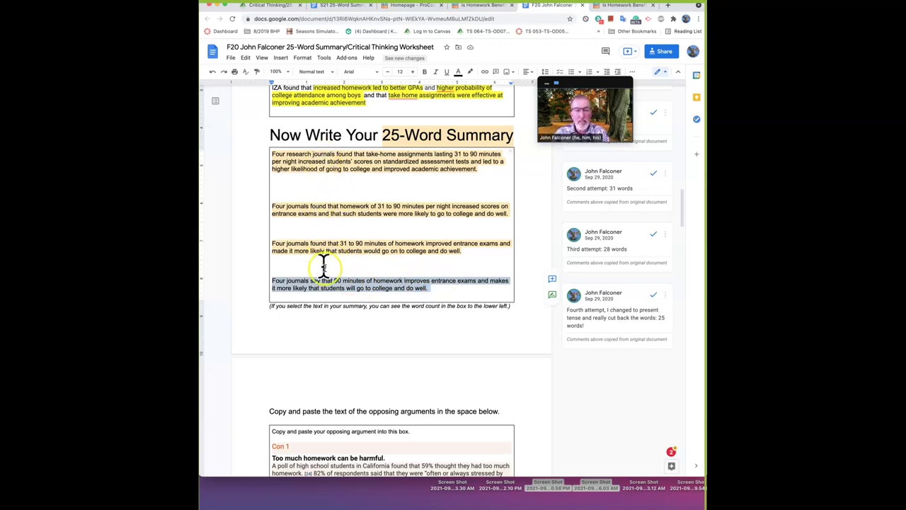
scroll(345, 338, down, 1)
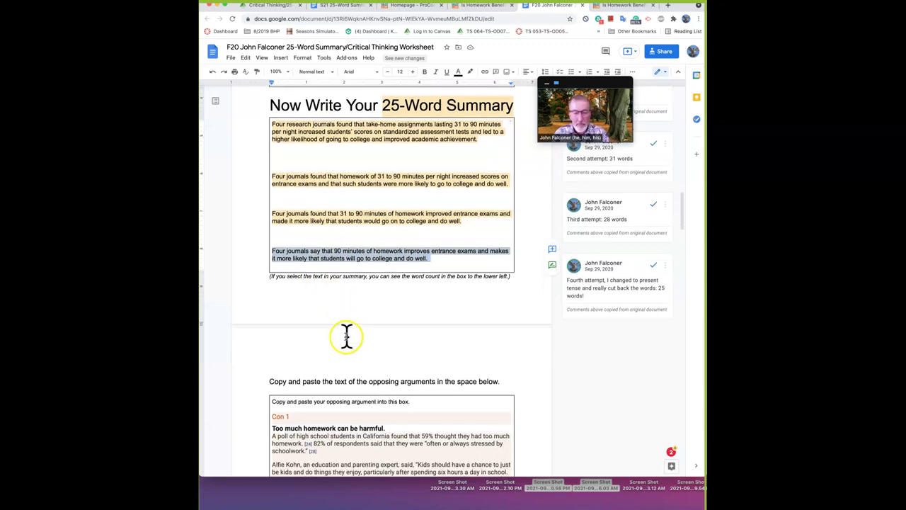
scroll(347, 332, up, 2)
scroll(355, 318, up, 3)
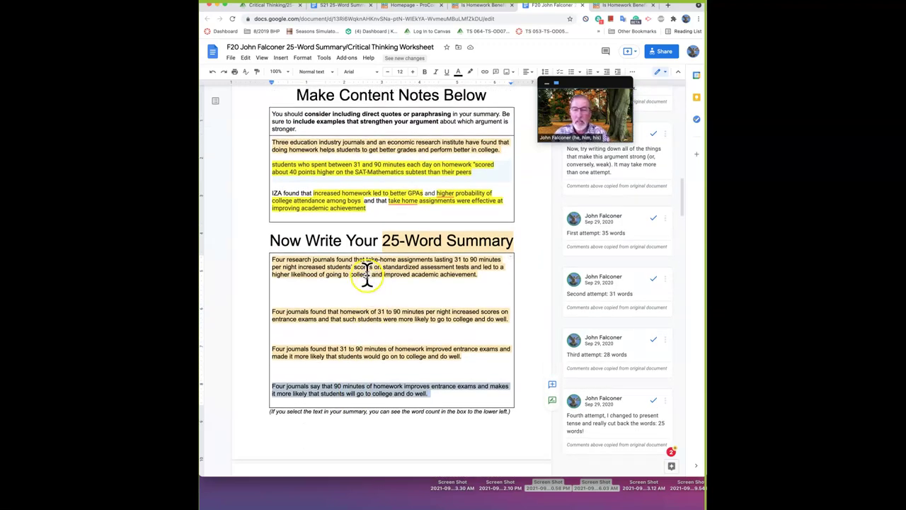
scroll(379, 204, up, 12)
click(366, 185)
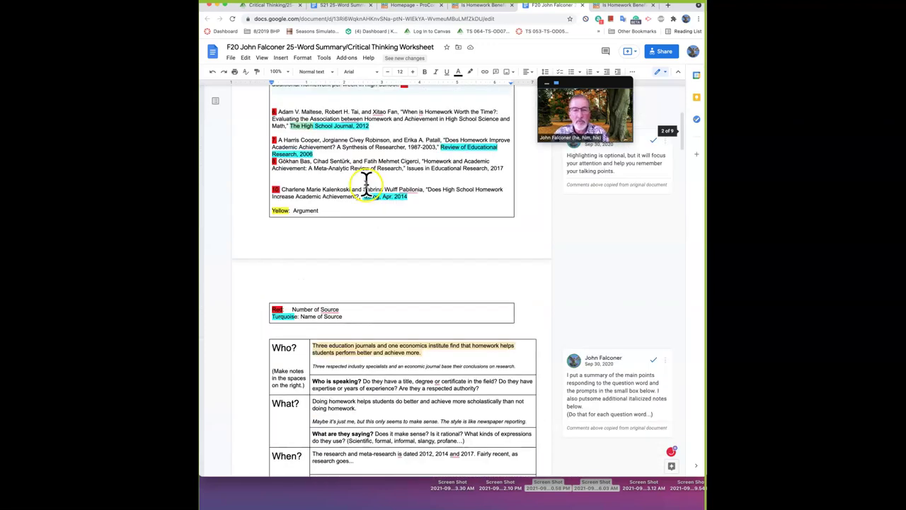
scroll(366, 186, up, 5)
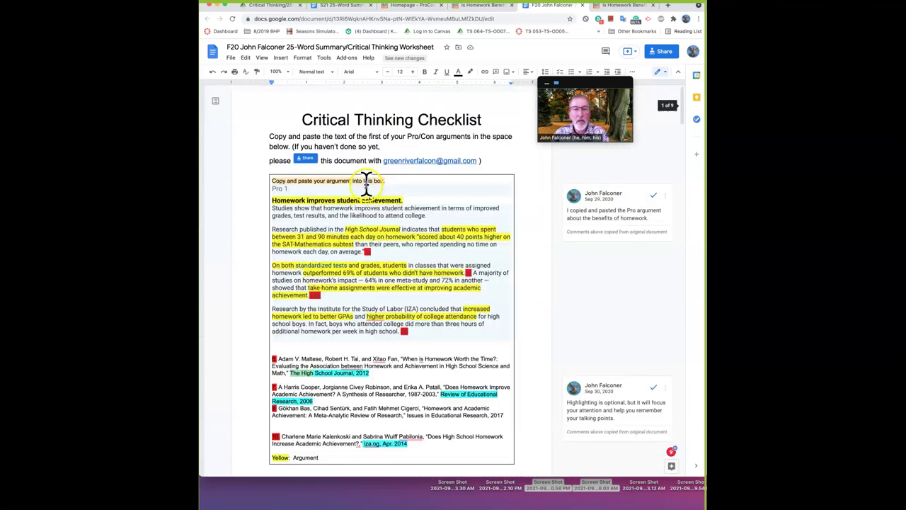
Switch to the Canvas assignment and review the checklist and 75-point 25-Word Summary Rubric.
click(282, 7)
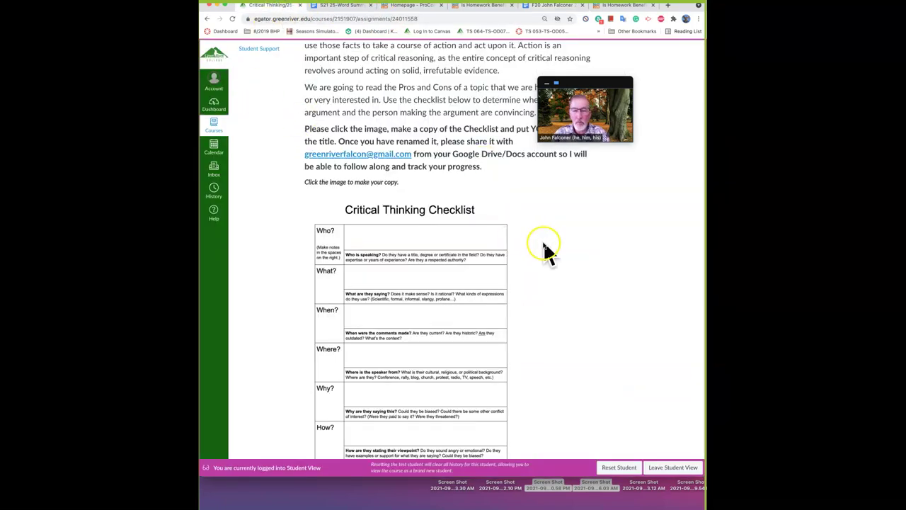
scroll(544, 250, down, 10)
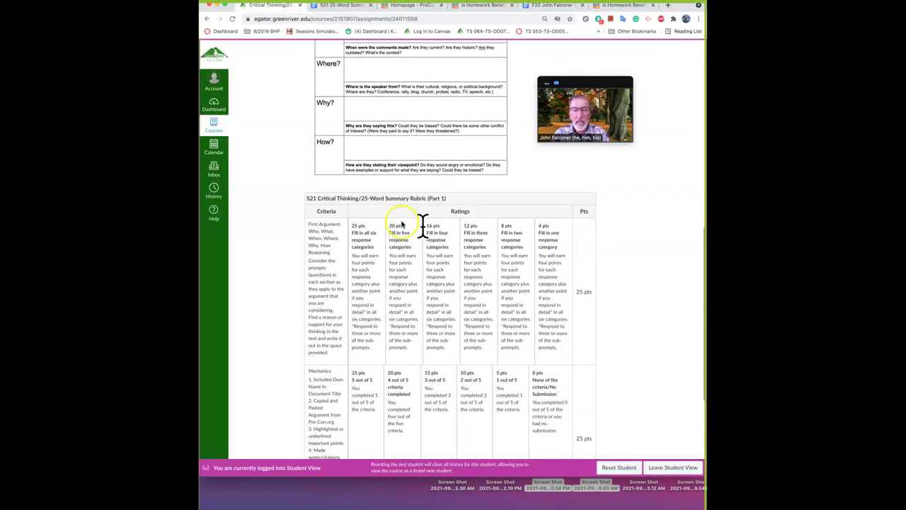
drag(600, 91, 658, 71)
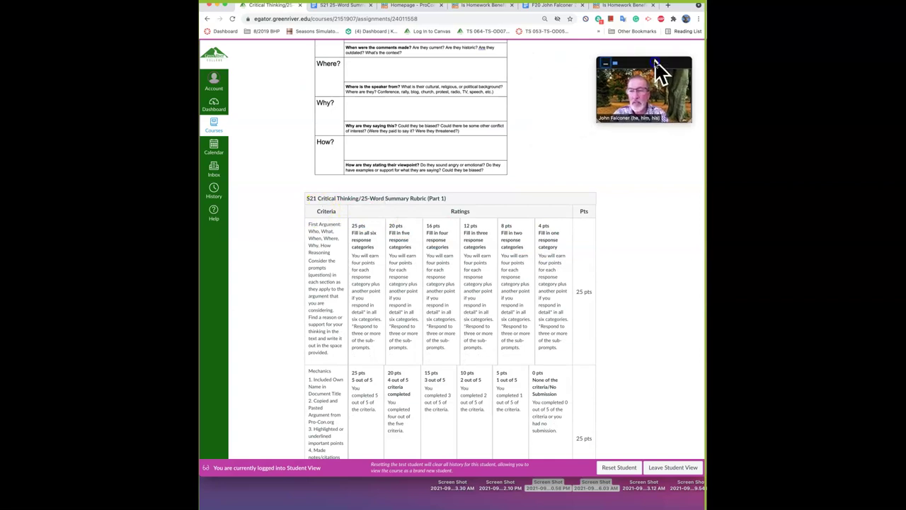
click(631, 253)
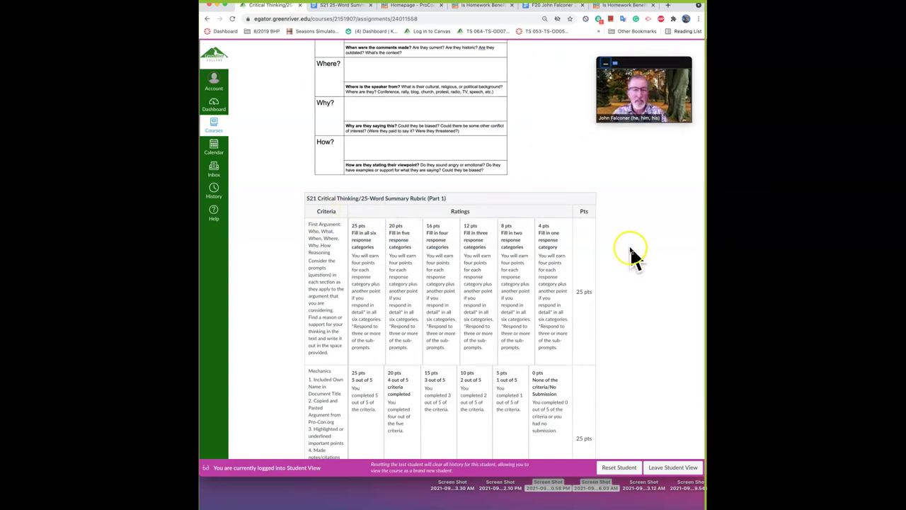
scroll(639, 244, down, 2)
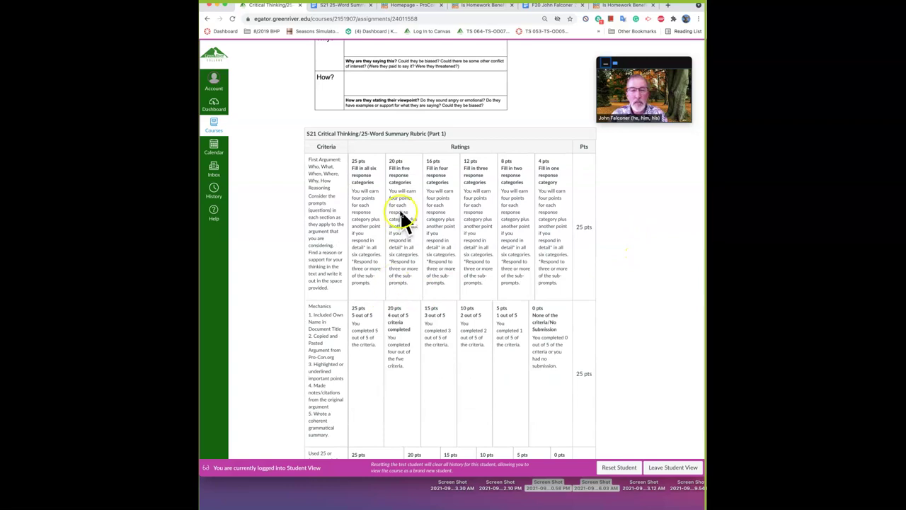
scroll(359, 256, down, 3)
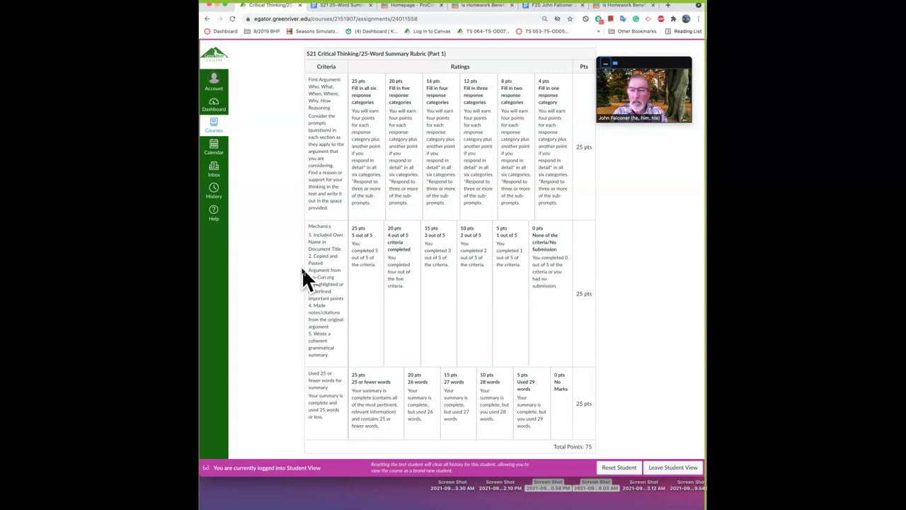
scroll(418, 269, down, 1)
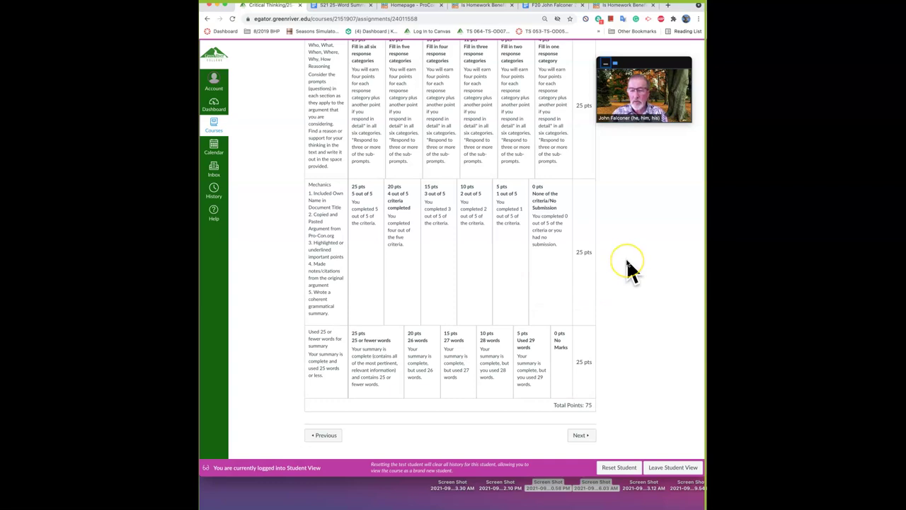
scroll(630, 269, up, 3)
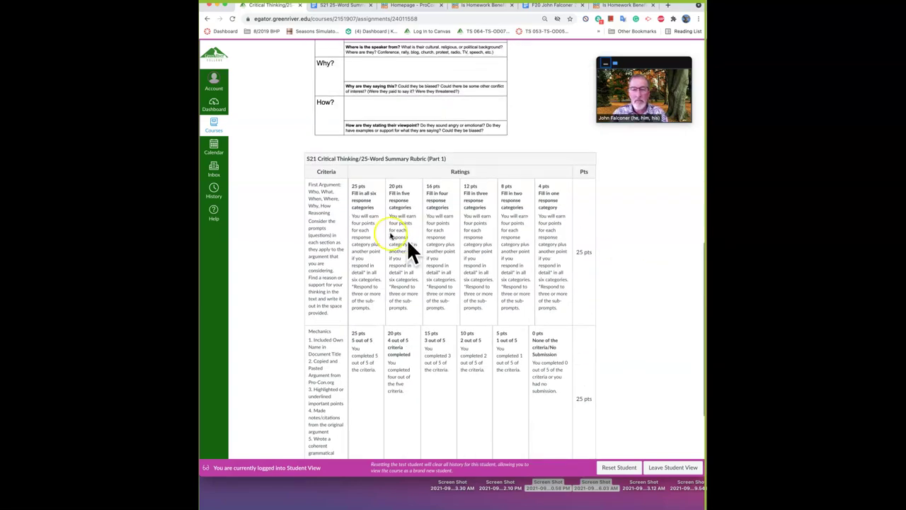
scroll(373, 220, up, 4)
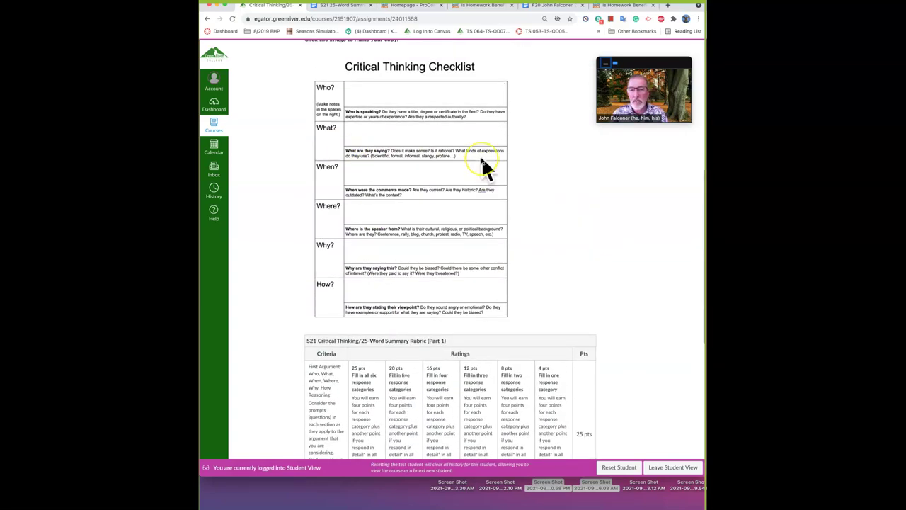
scroll(484, 164, up, 7)
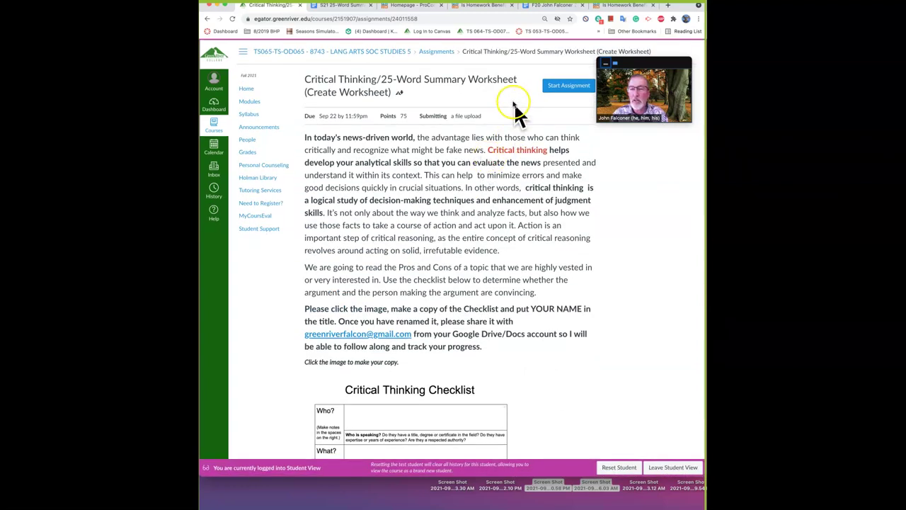